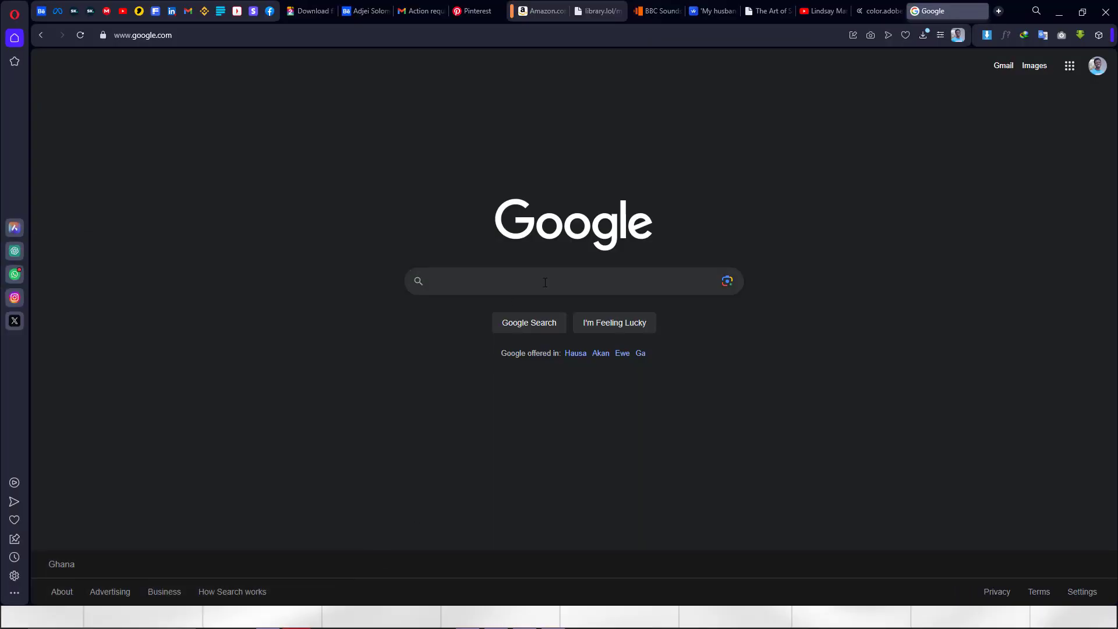
Step: Search Google for 'winRAR' from the Opera search box
{"action": "left_click", "coordinate": [559, 280]}
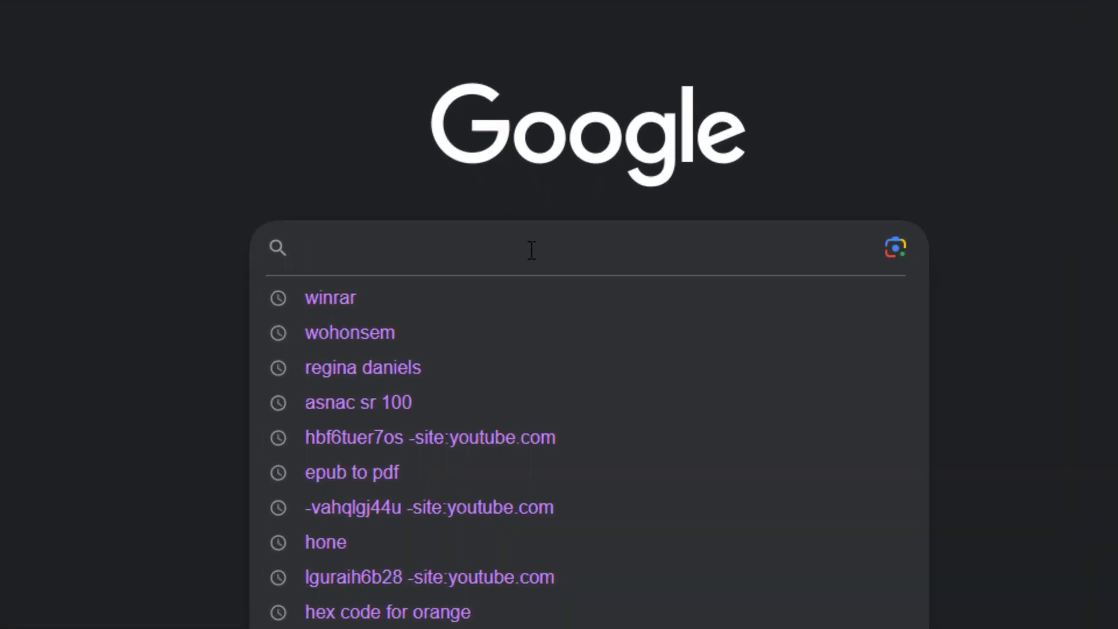
{"action": "type", "text": "win"}
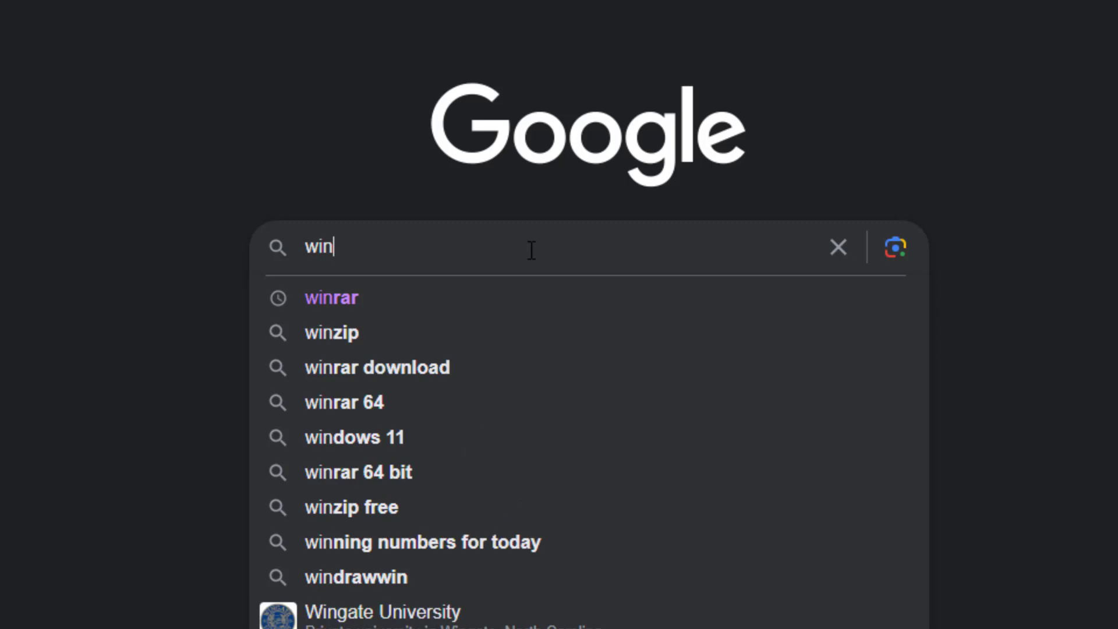
{"action": "type", "text": "RAR"}
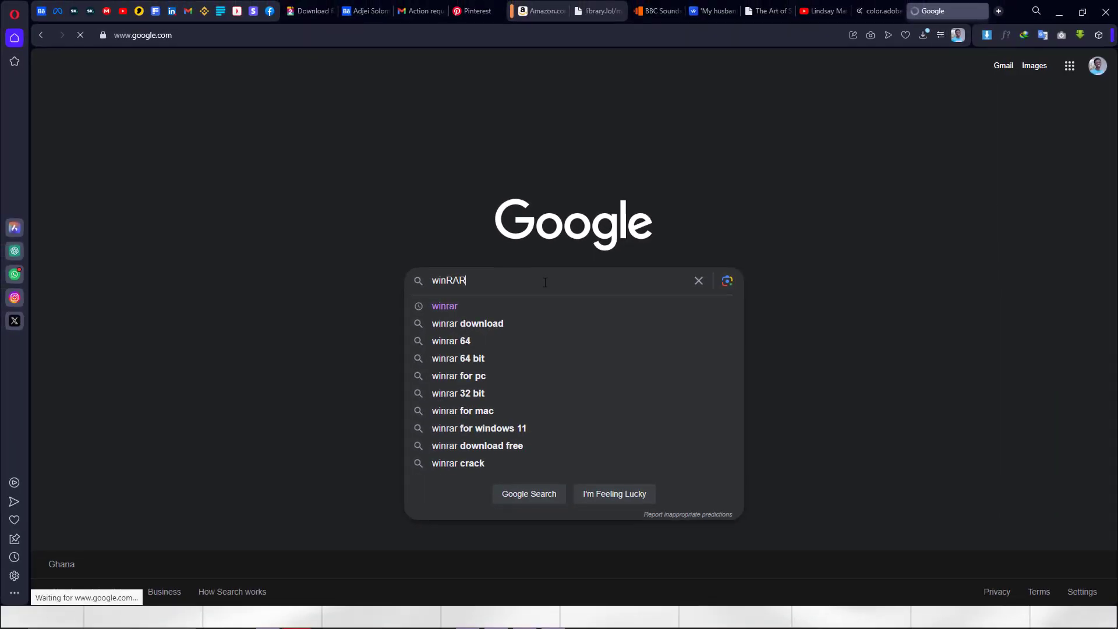
{"action": "key", "text": "Return"}
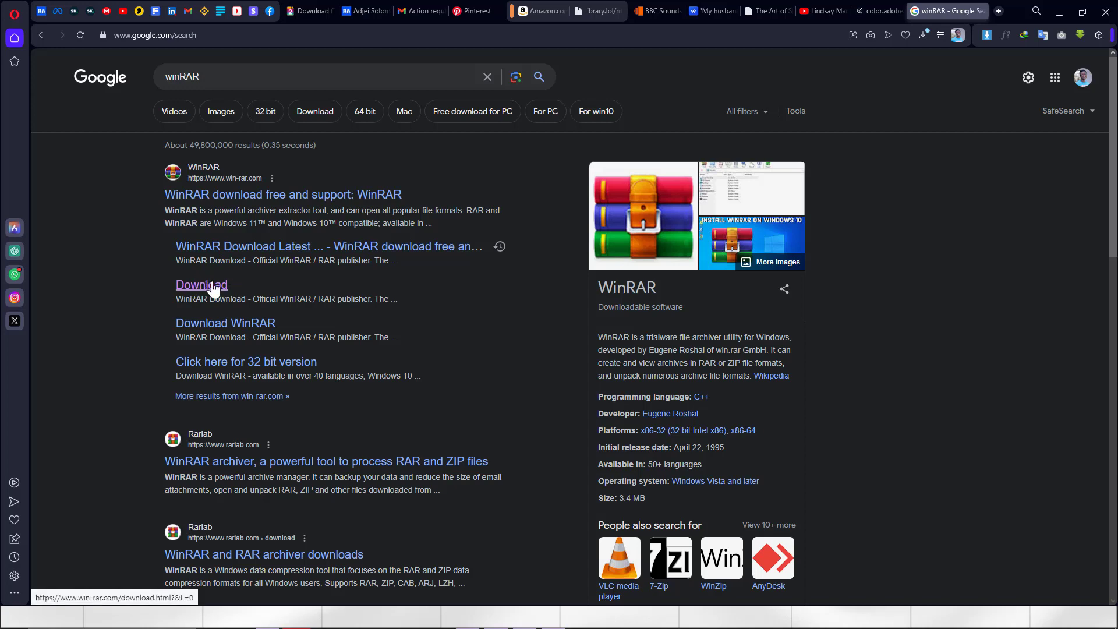
Step: Download the WinRAR 6.23 English 64 bit installer from win-rar.com's Download page
{"action": "left_click", "coordinate": [202, 286]}
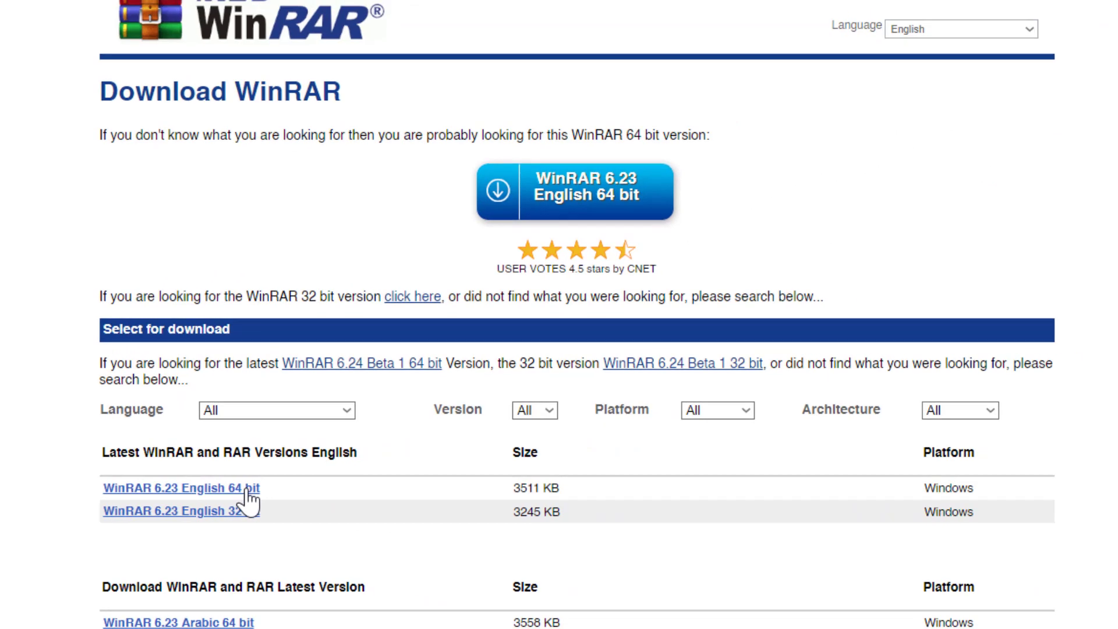
{"action": "left_click", "coordinate": [247, 492]}
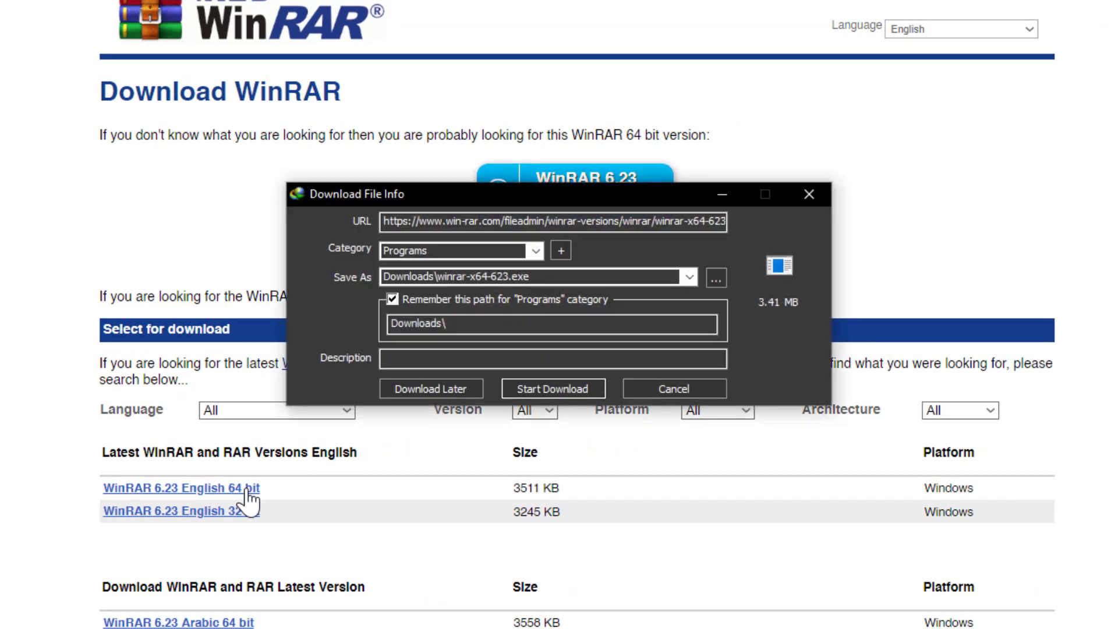
{"action": "left_click", "coordinate": [587, 395]}
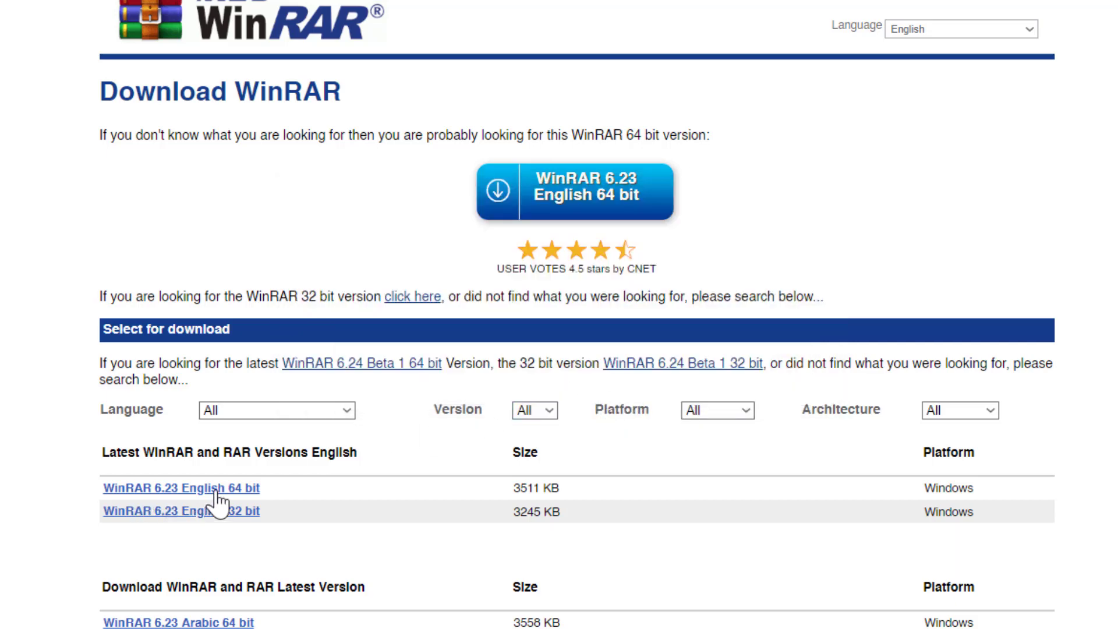
Step: Run winrar-x64-623.exe from the Downloads folder in File Explorer
{"action": "key", "text": "super"}
{"action": "key", "text": "super+e"}
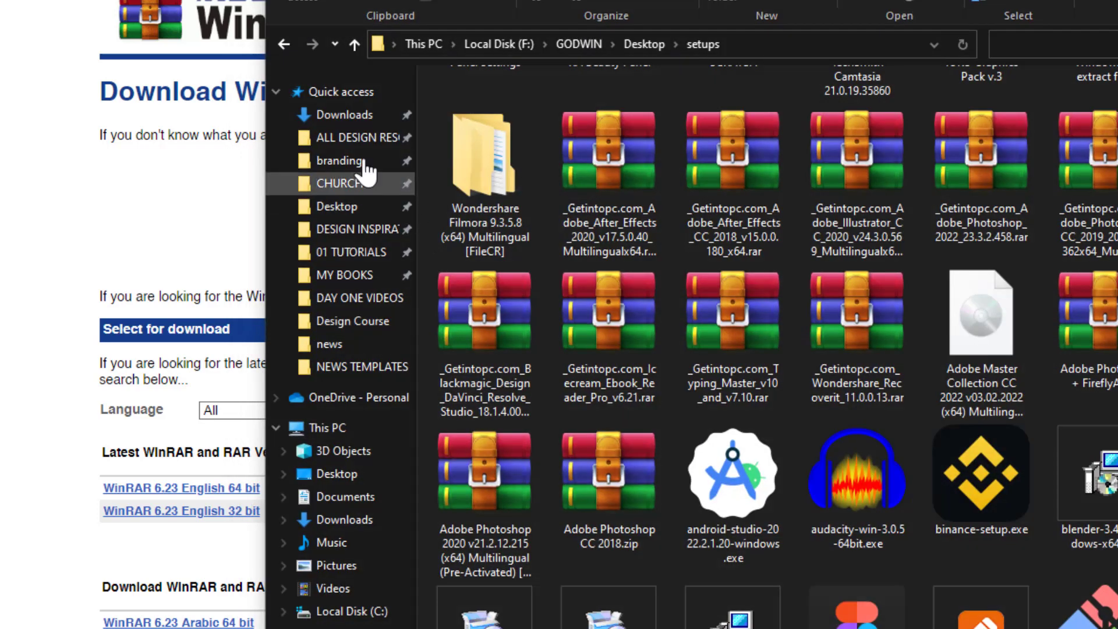
{"action": "left_click", "coordinate": [343, 115]}
{"action": "right_click", "coordinate": [468, 133]}
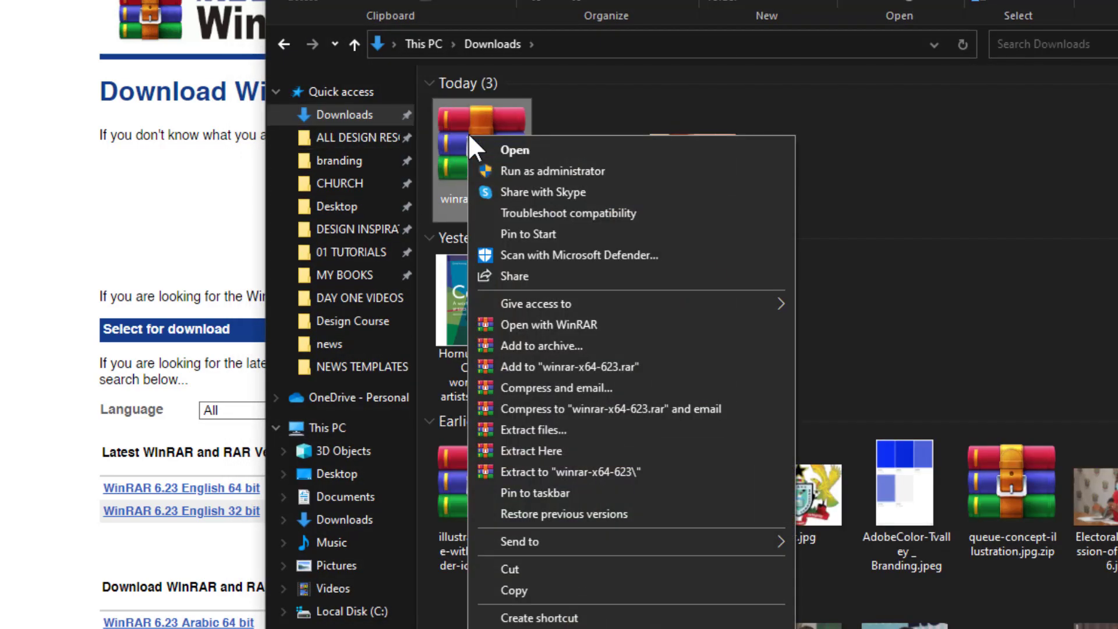
{"action": "key", "text": "Escape"}
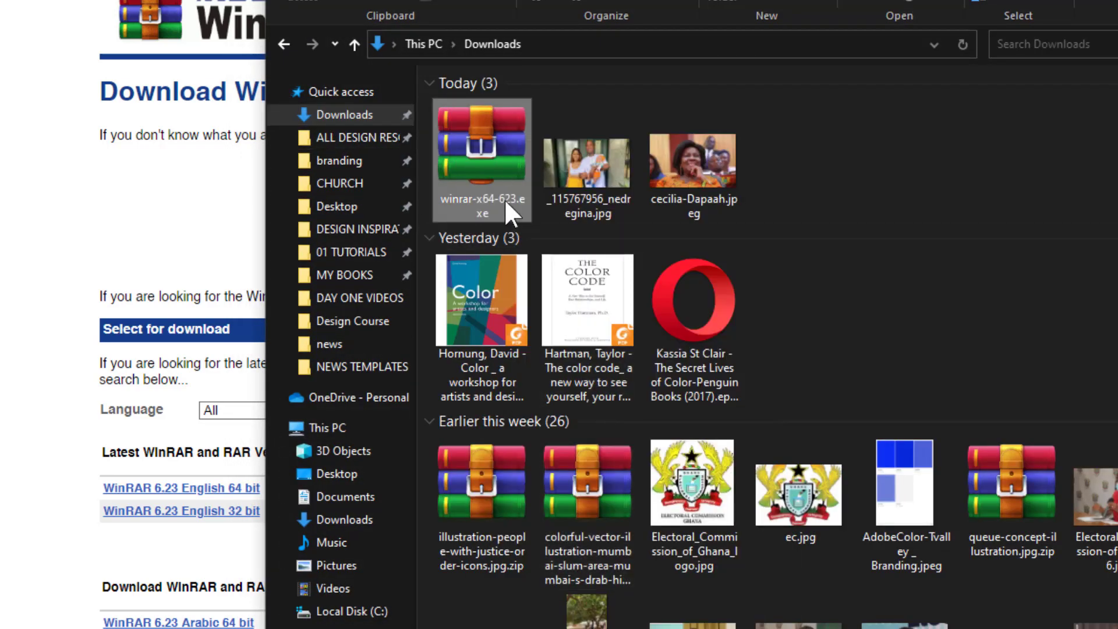
{"action": "double_click", "coordinate": [484, 142]}
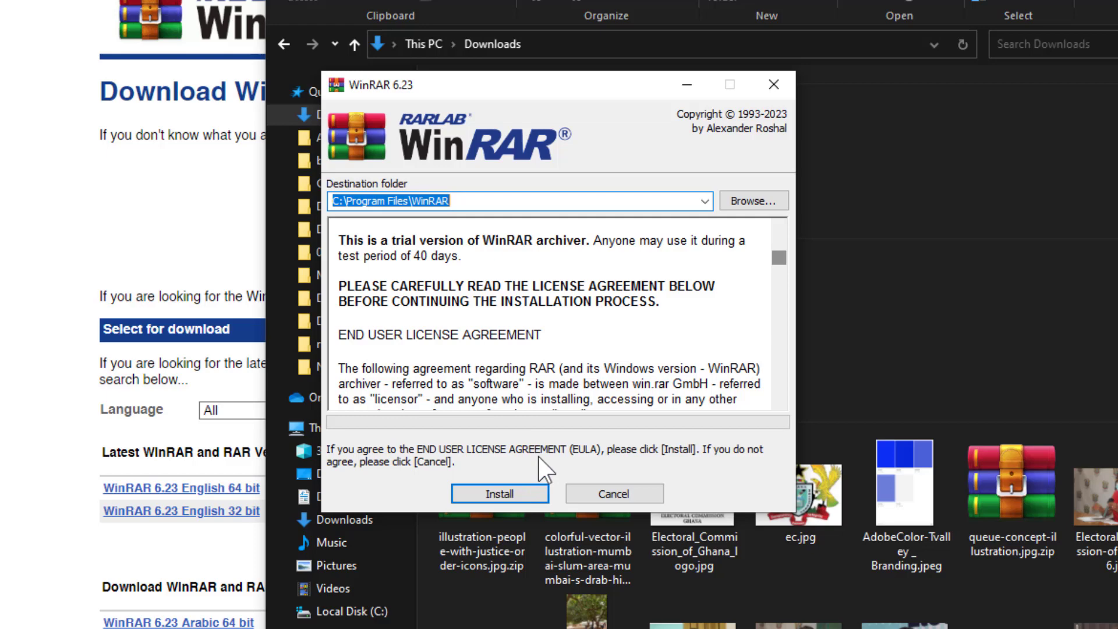
Step: Install WinRAR to C:\Program Files\WinRAR with ISO files also associated
{"action": "left_click", "coordinate": [499, 493]}
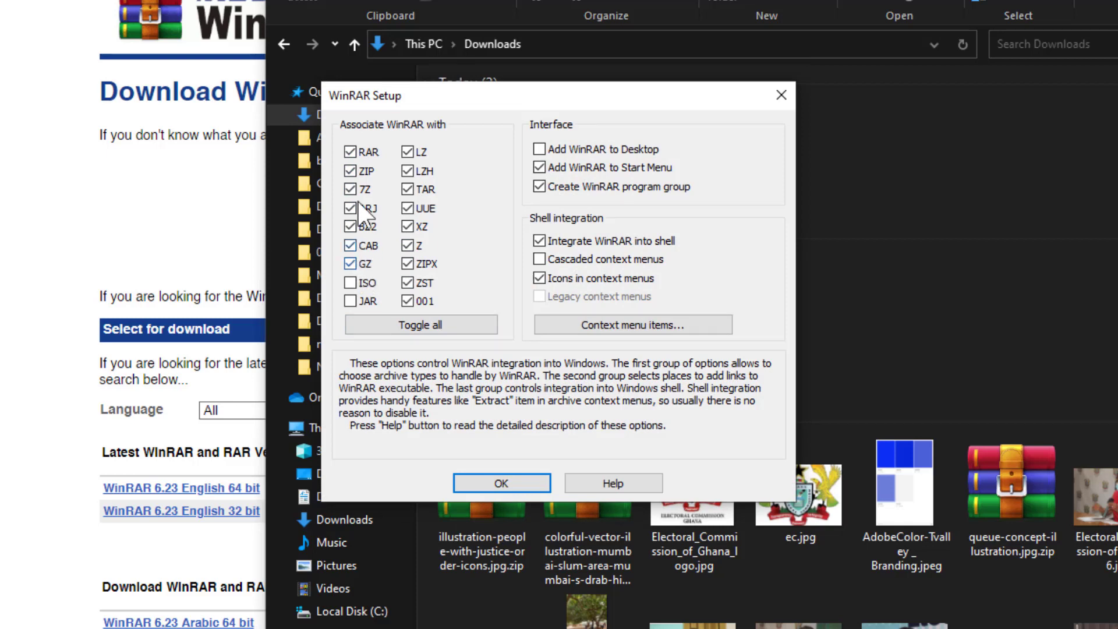
{"action": "left_click", "coordinate": [351, 283]}
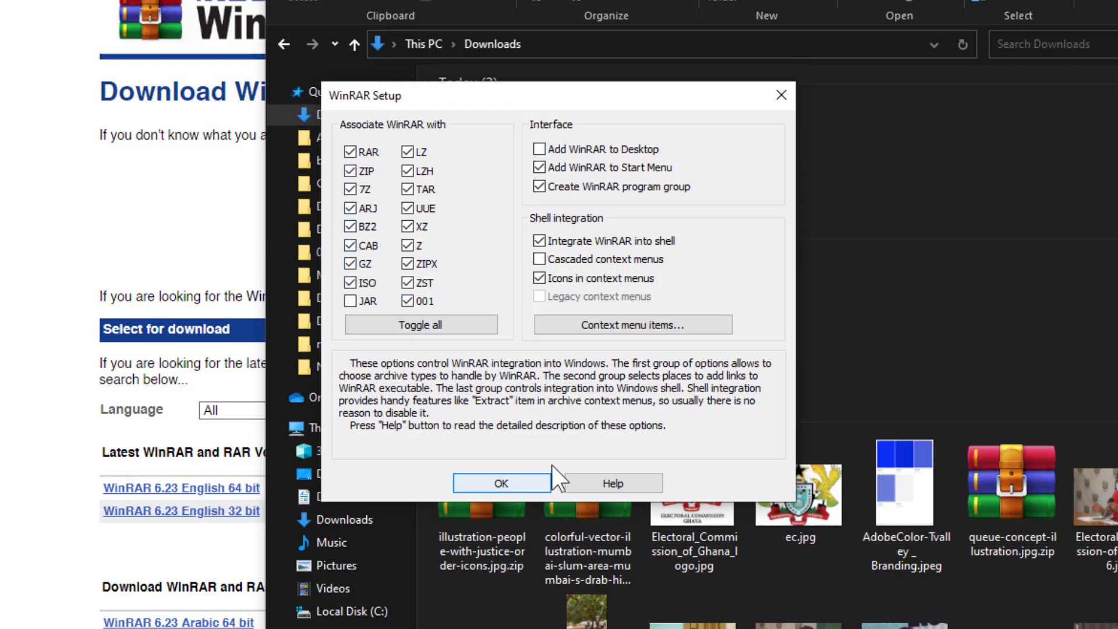
{"action": "left_click", "coordinate": [506, 483]}
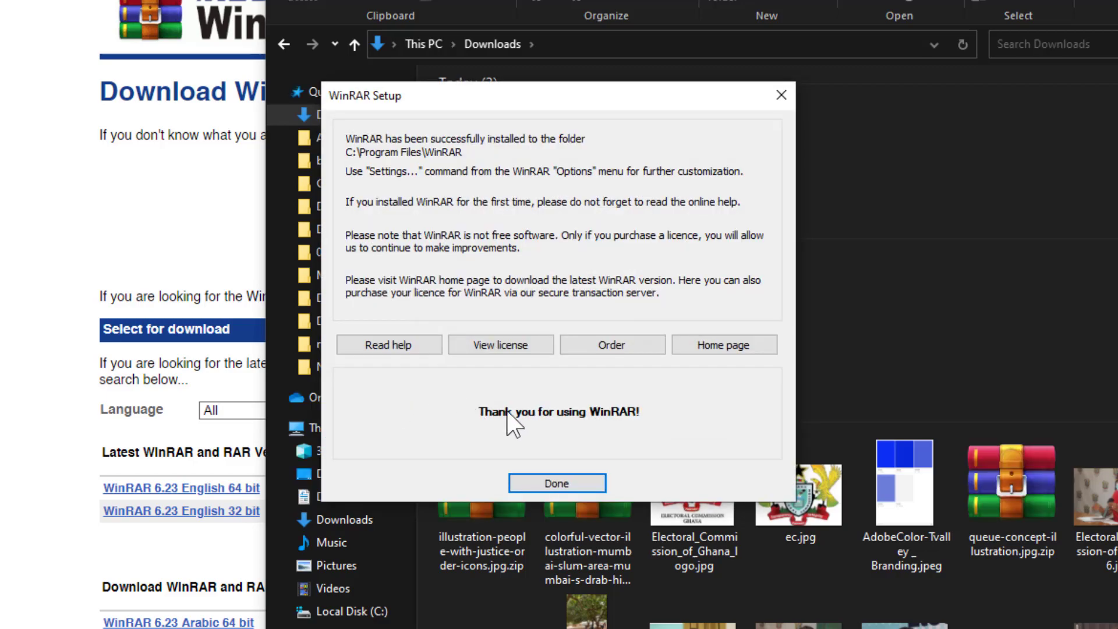
{"action": "left_click", "coordinate": [556, 484]}
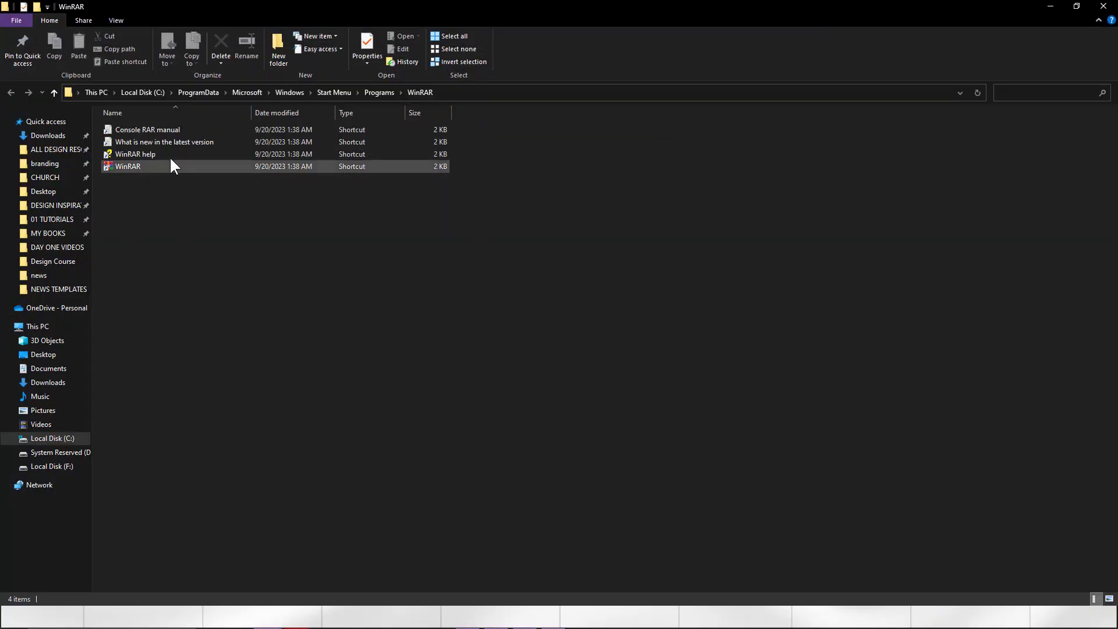
Step: Go to the Desktop setups folder and show WinRAR options for the Photoshop CC 2019 archive
{"action": "left_click", "coordinate": [1103, 6]}
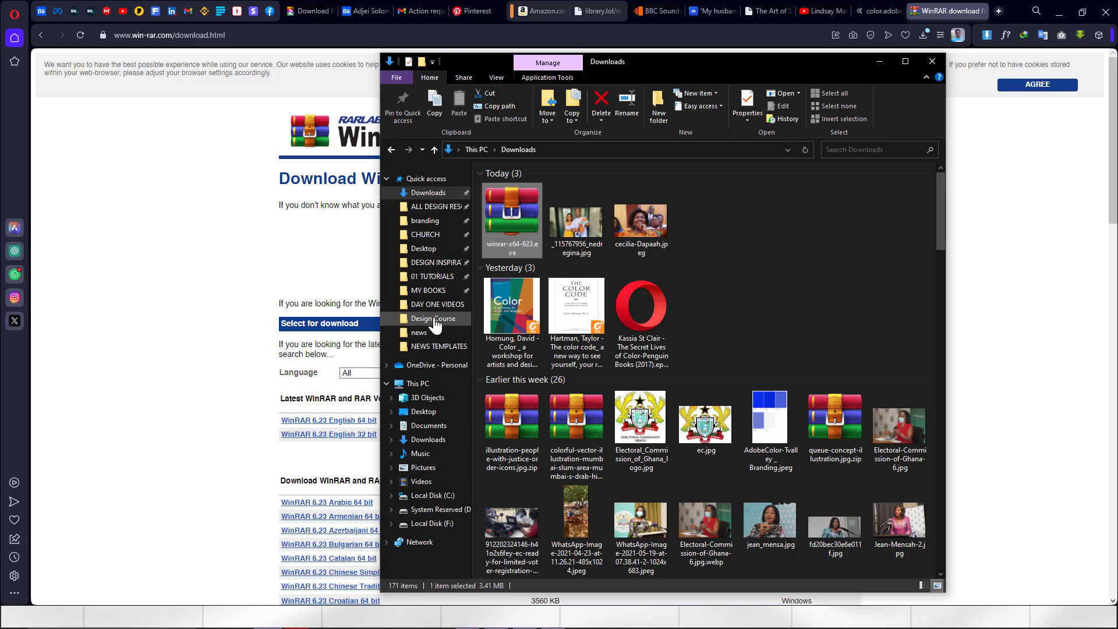
{"action": "left_click", "coordinate": [424, 248]}
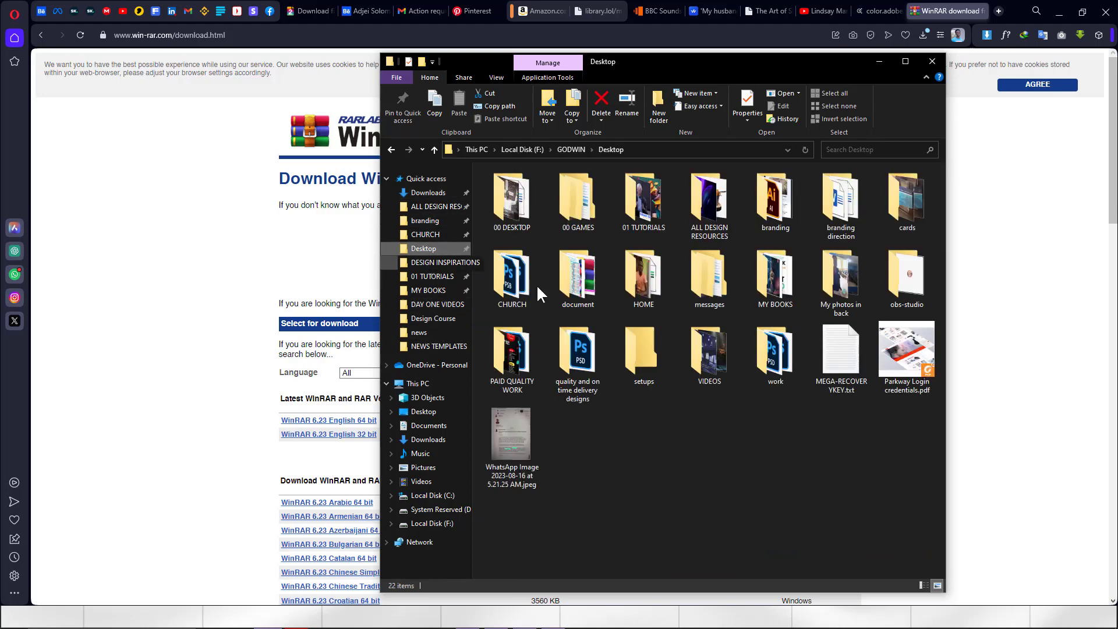
{"action": "double_click", "coordinate": [643, 354]}
{"action": "scroll", "coordinate": [936, 296], "scroll_direction": "down", "scroll_amount": 3}
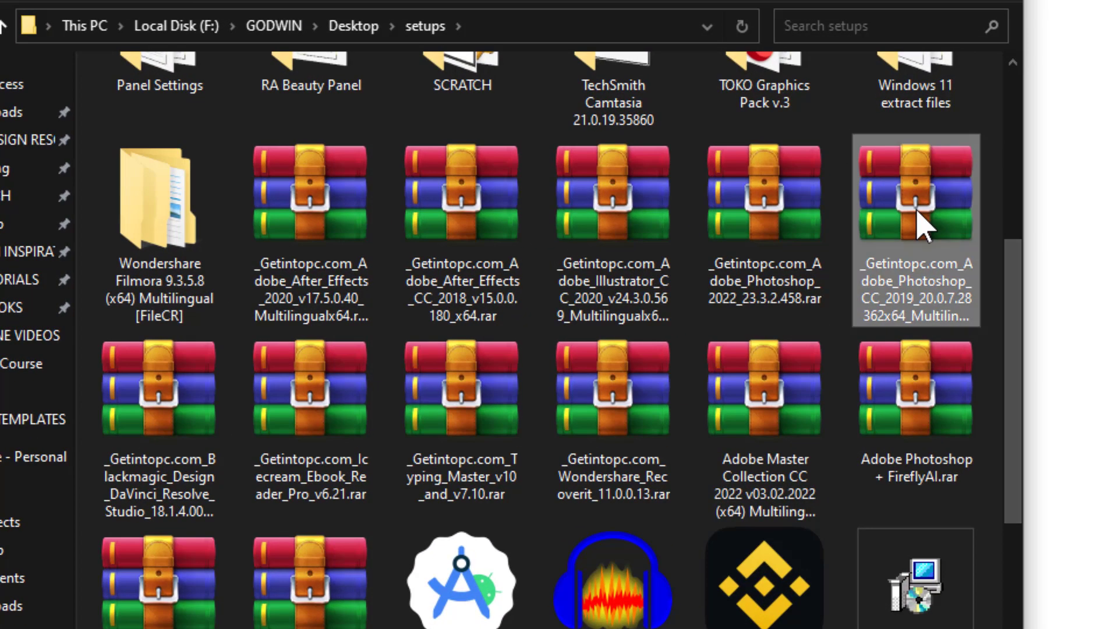
{"action": "right_click", "coordinate": [924, 223]}
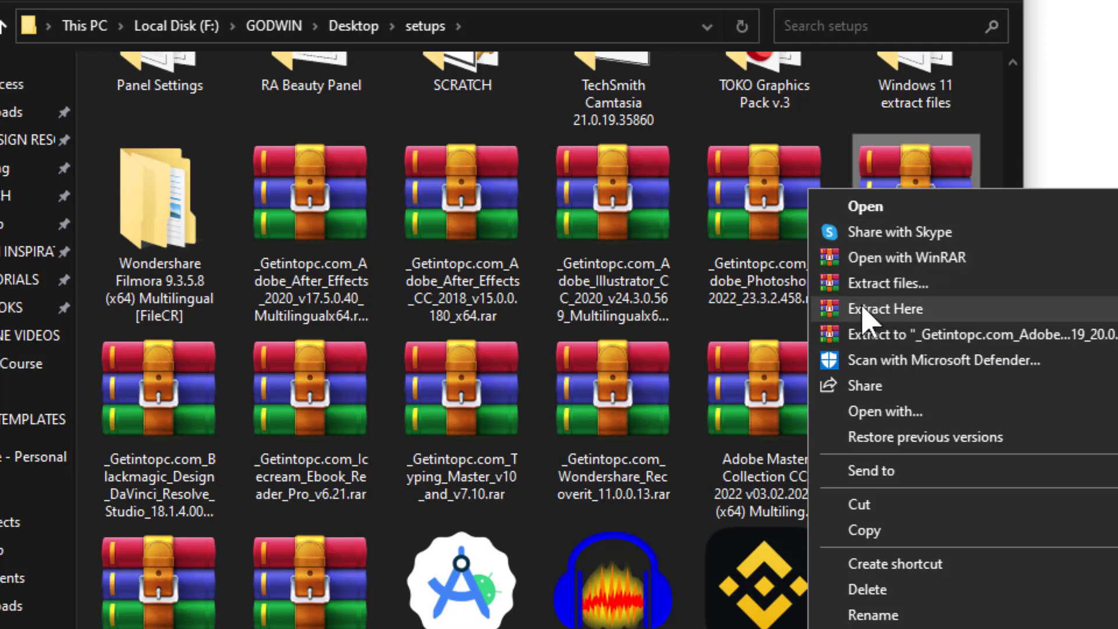
{"action": "left_click", "coordinate": [885, 309]}
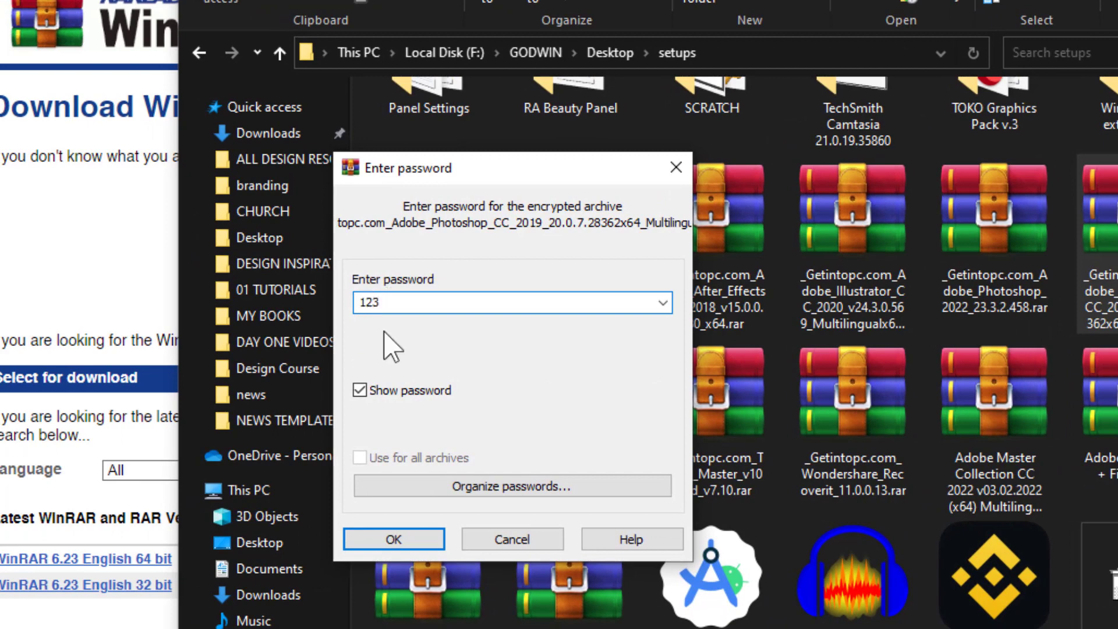
{"action": "left_click", "coordinate": [394, 540]}
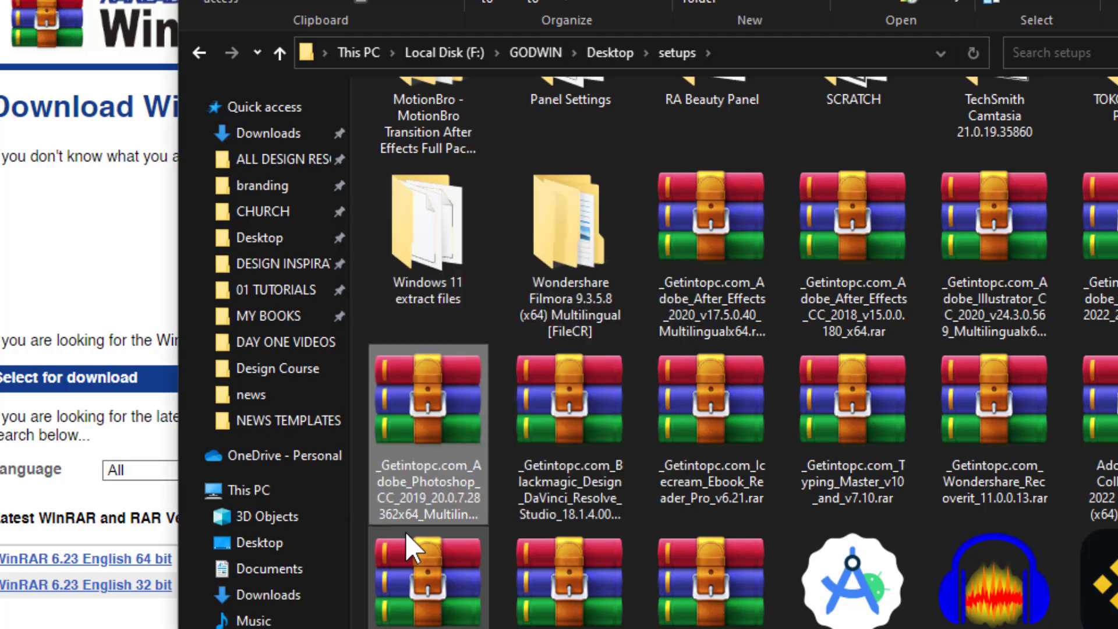
{"action": "scroll", "coordinate": [660, 303], "scroll_direction": "up", "scroll_amount": 5}
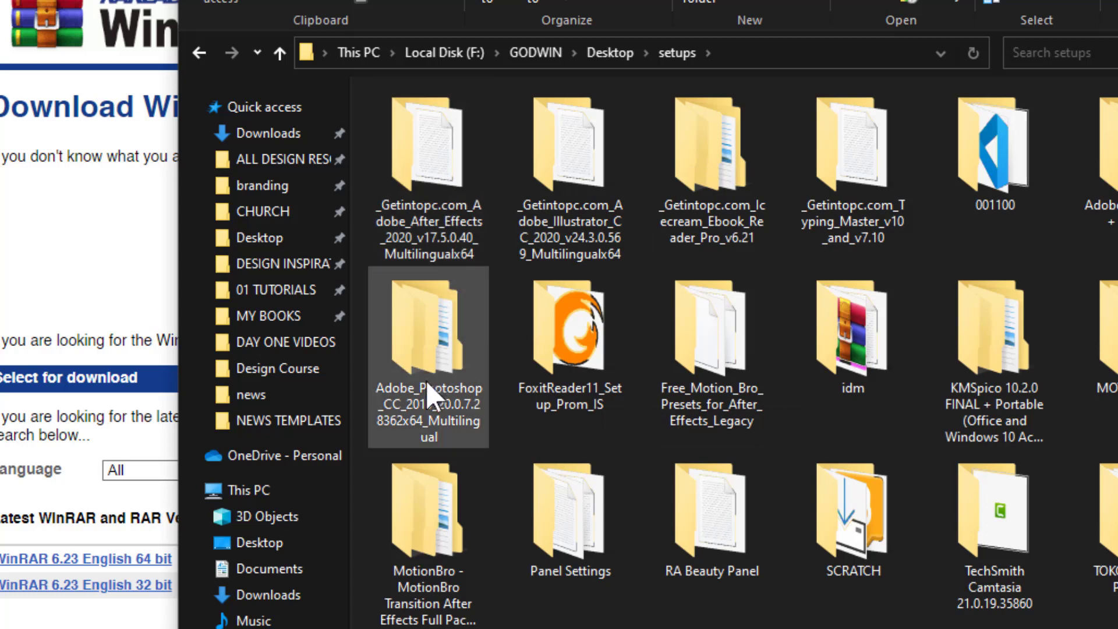
{"action": "left_click", "coordinate": [437, 358]}
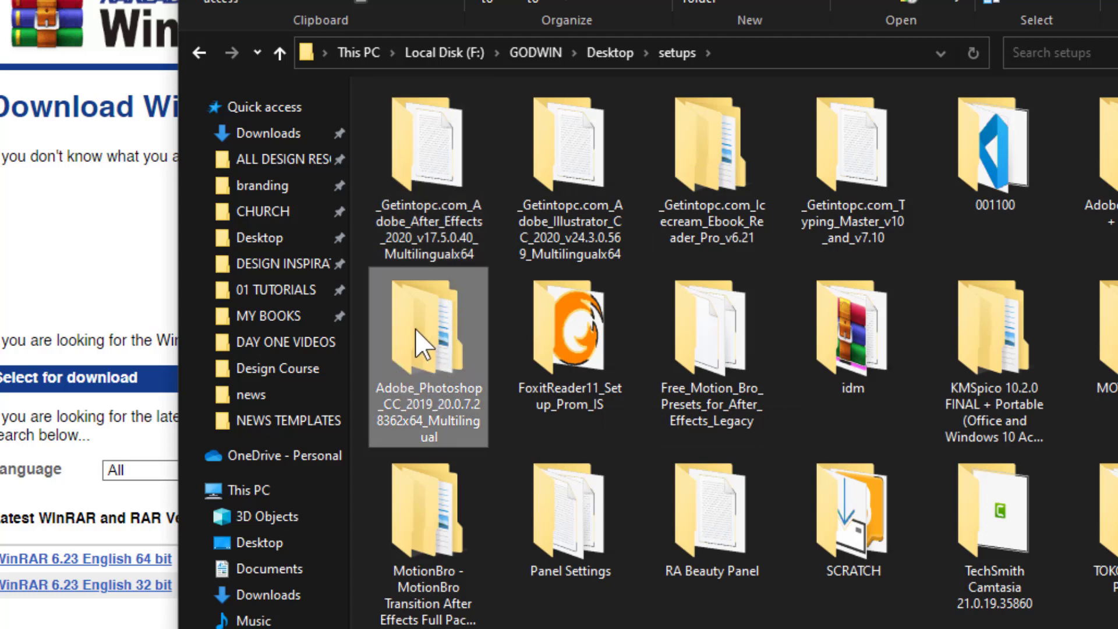
{"action": "double_click", "coordinate": [422, 344]}
Step: Open the inner Adobe_Photoshop_CC_2019 folder and launch its Set-up.exe
{"action": "double_click", "coordinate": [457, 125]}
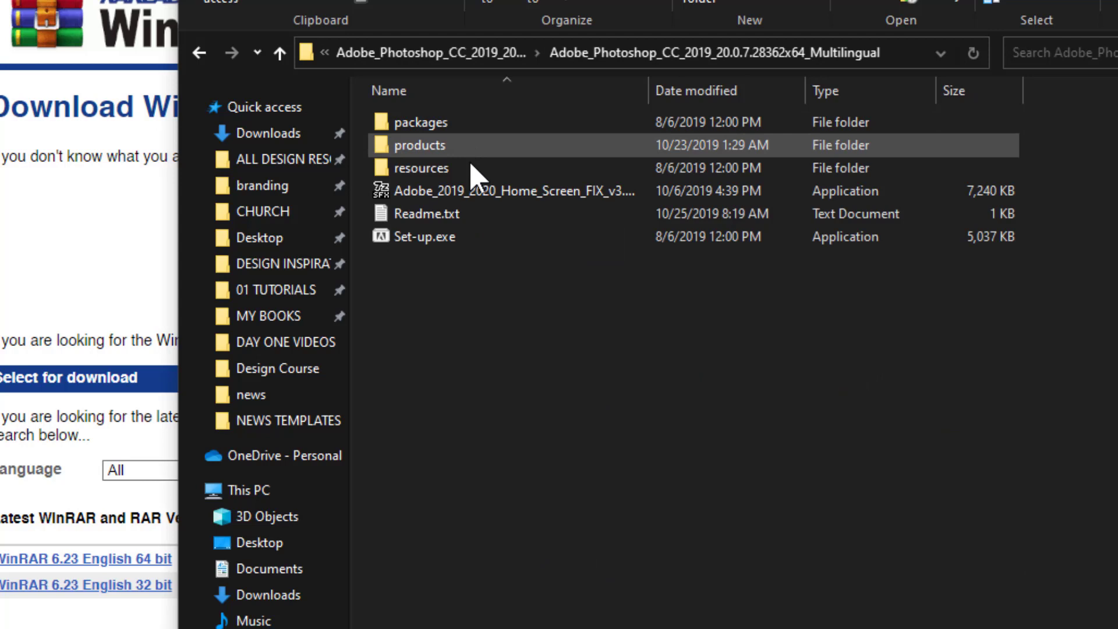
{"action": "left_click_drag", "start_coordinate": [439, 258], "coordinate": [547, 119]}
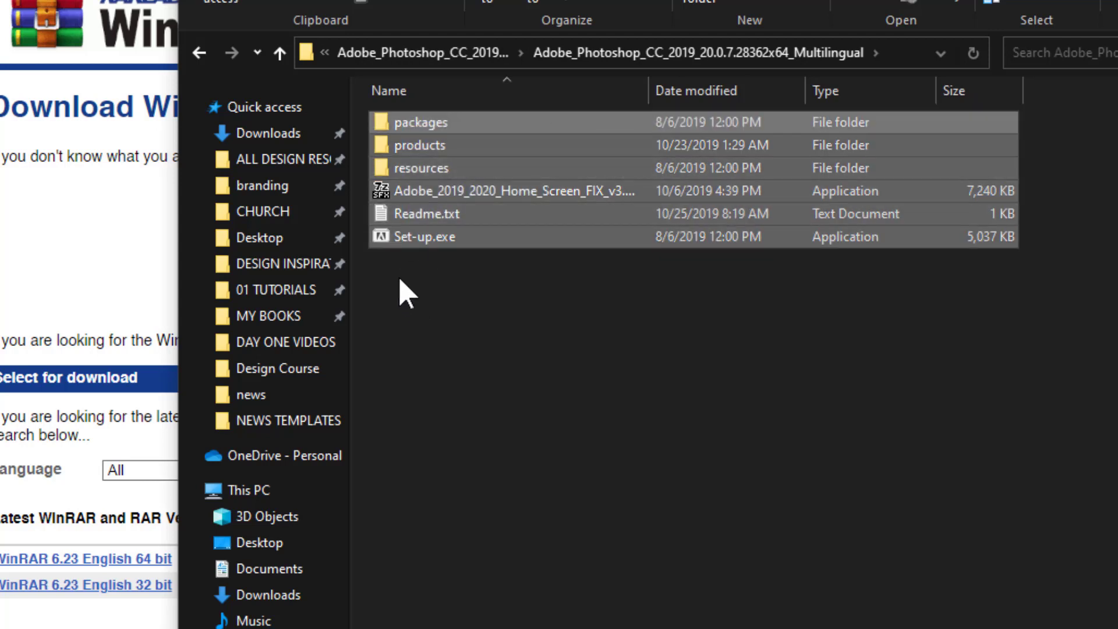
{"action": "left_click_drag", "start_coordinate": [463, 263], "coordinate": [507, 118]}
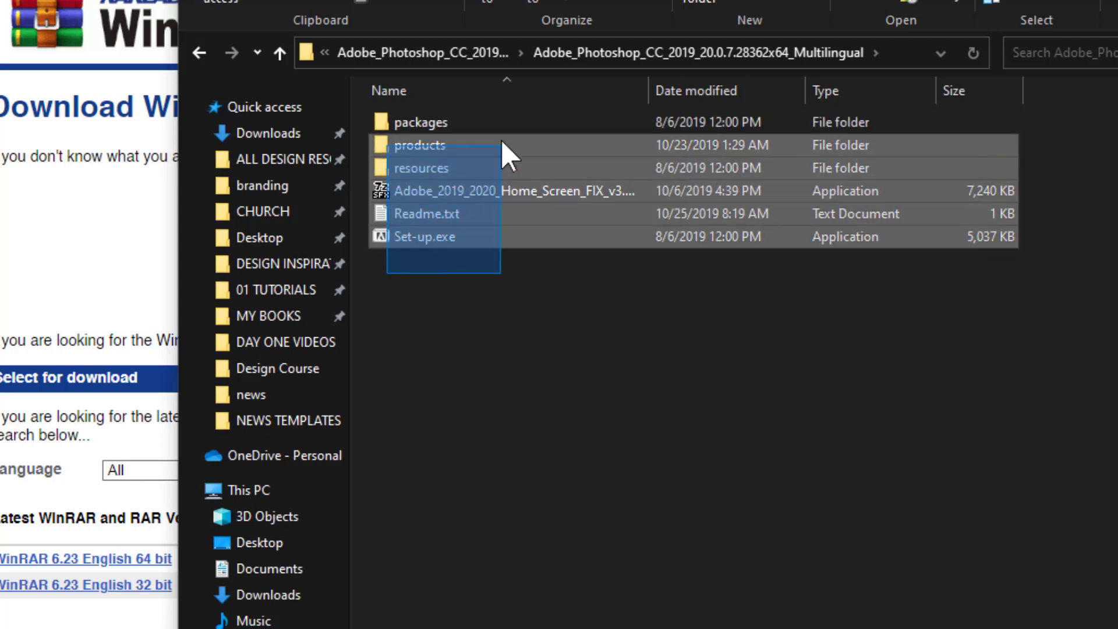
{"action": "left_click", "coordinate": [507, 278]}
{"action": "left_click", "coordinate": [389, 240]}
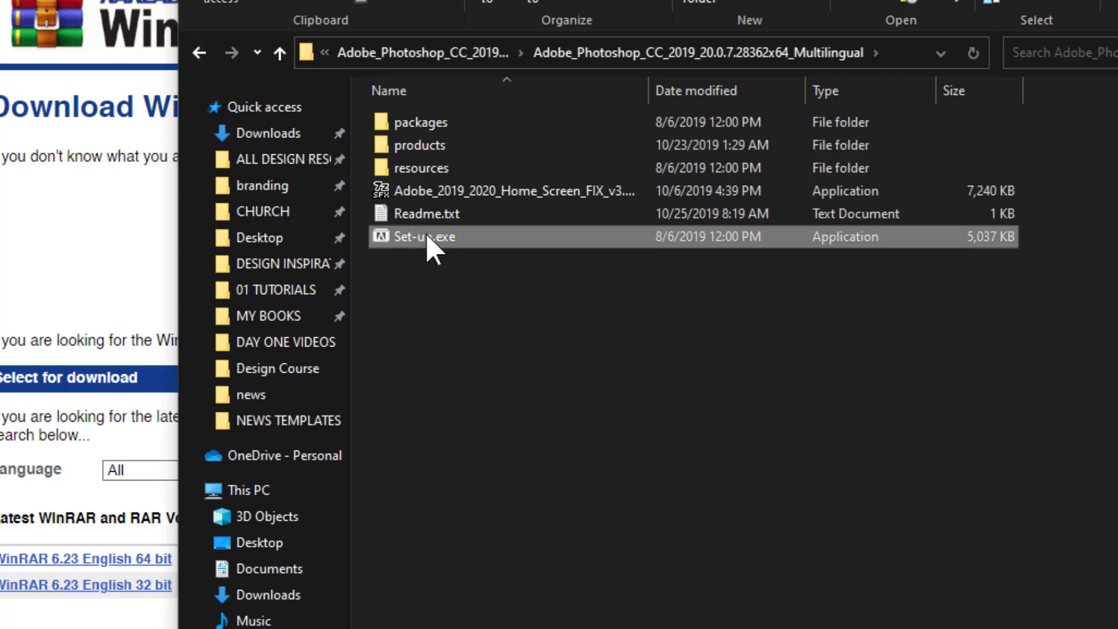
{"action": "double_click", "coordinate": [388, 241]}
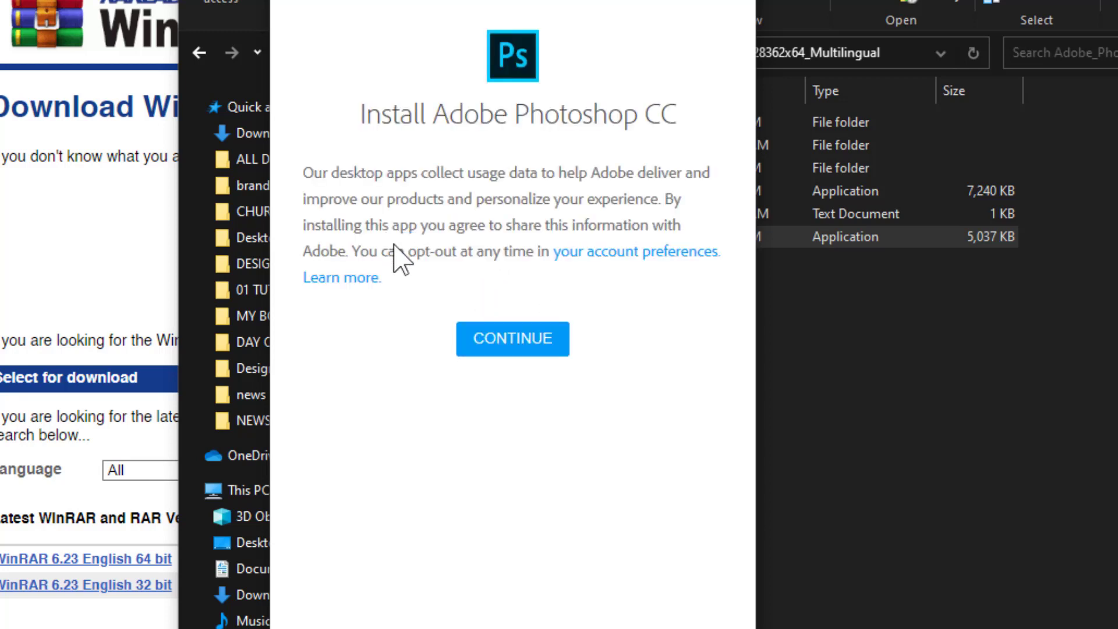
Step: Install Photoshop CC 20.0.7 with default English (North America) settings and close the installer
{"action": "left_click", "coordinate": [513, 338]}
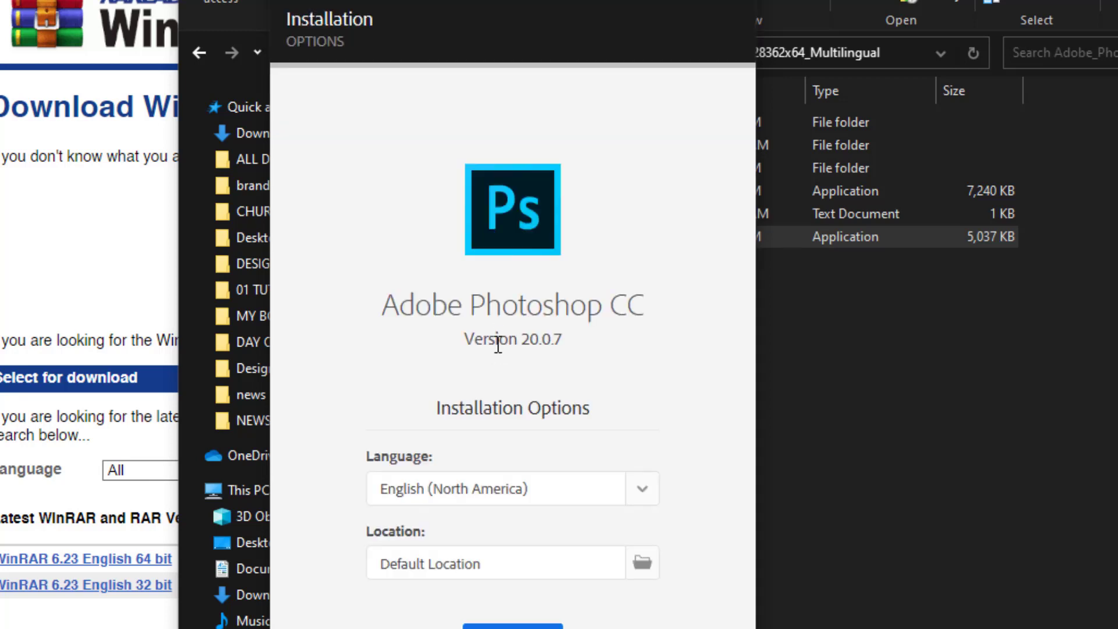
{"action": "key", "text": "Return"}
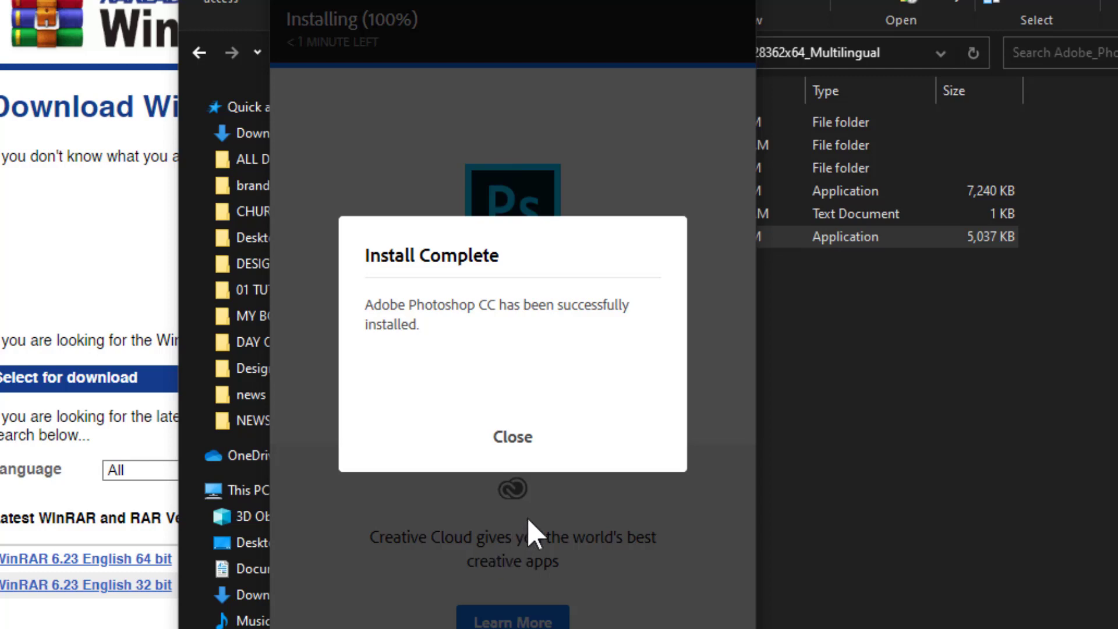
{"action": "left_click", "coordinate": [513, 437]}
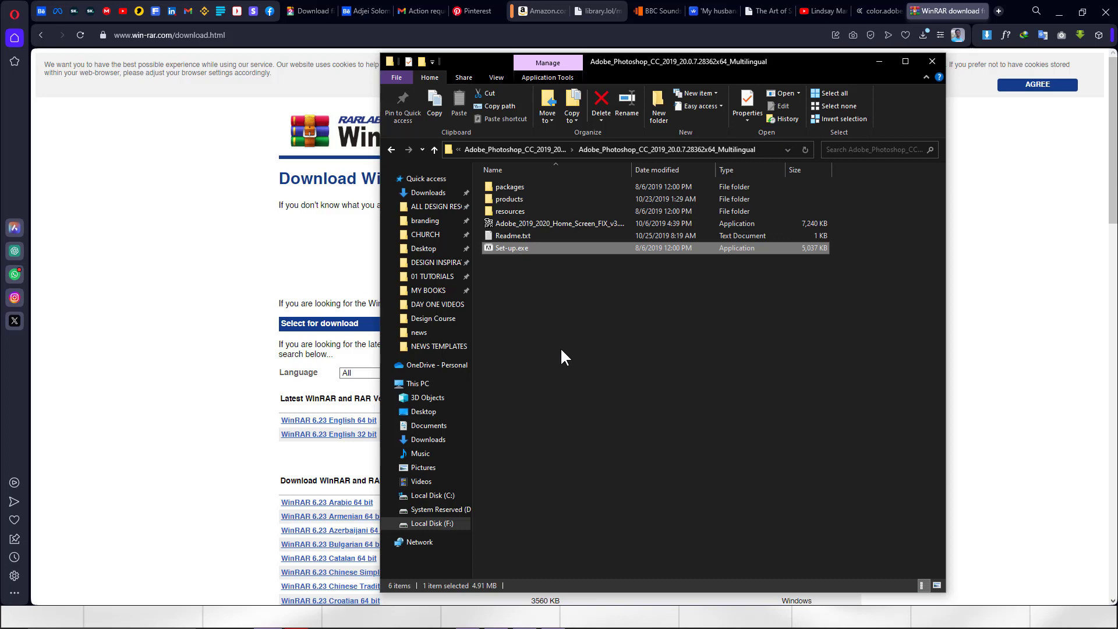
Step: Launch Adobe Photoshop CC 2019 from the Start menu's Recently added list
{"action": "key", "text": "super"}
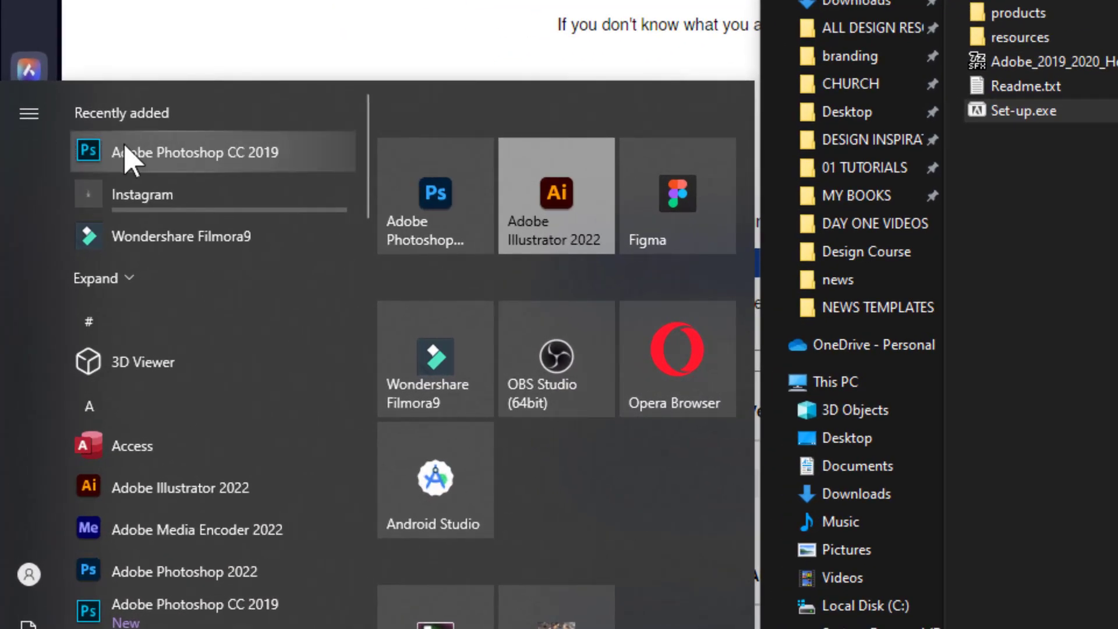
{"action": "left_click", "coordinate": [182, 164]}
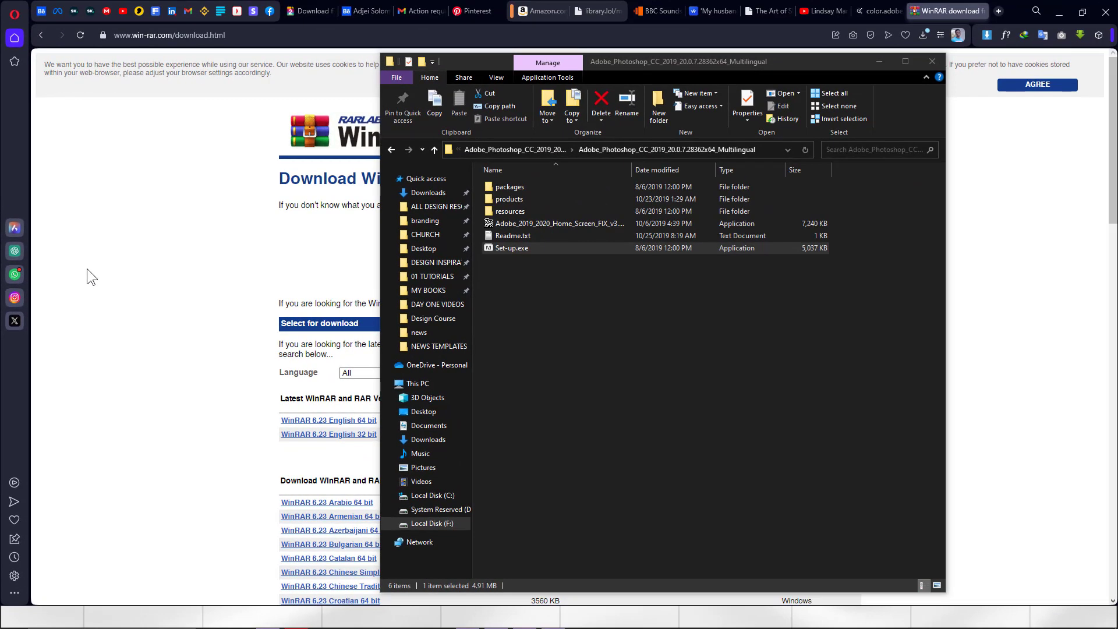
{"action": "key", "text": "super"}
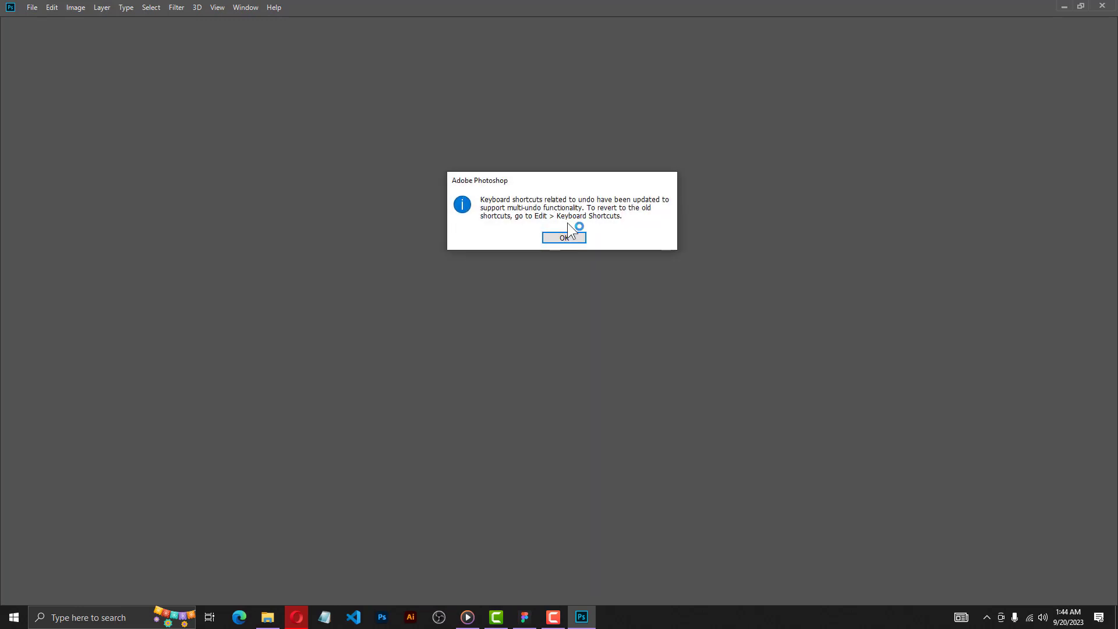
Step: Acknowledge the updated undo keyboard shortcuts notice with OK
{"action": "left_click", "coordinate": [567, 238]}
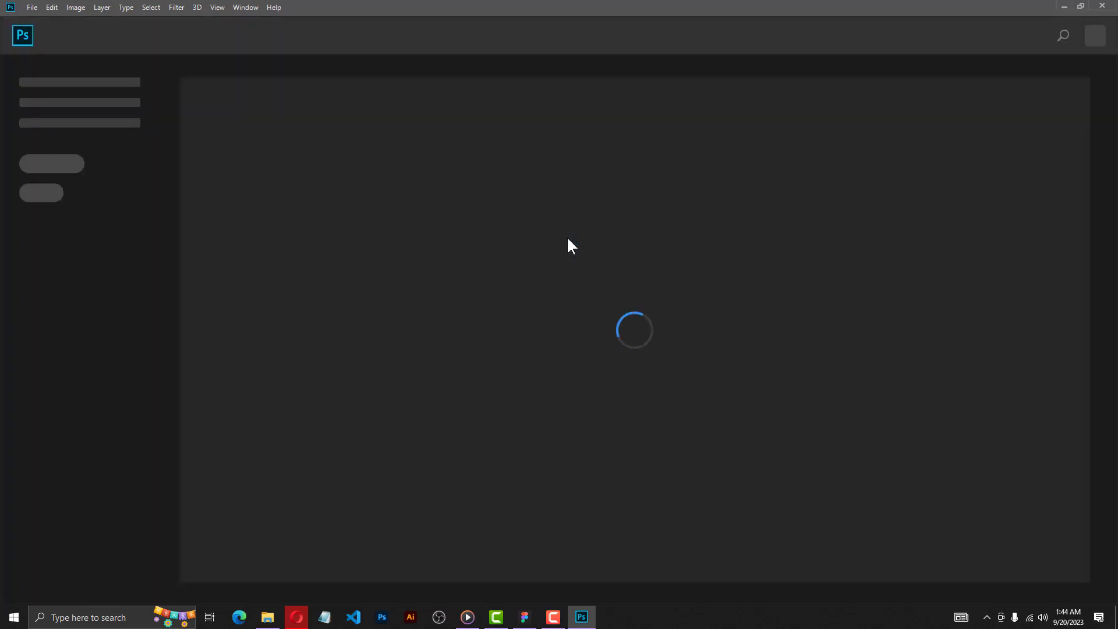